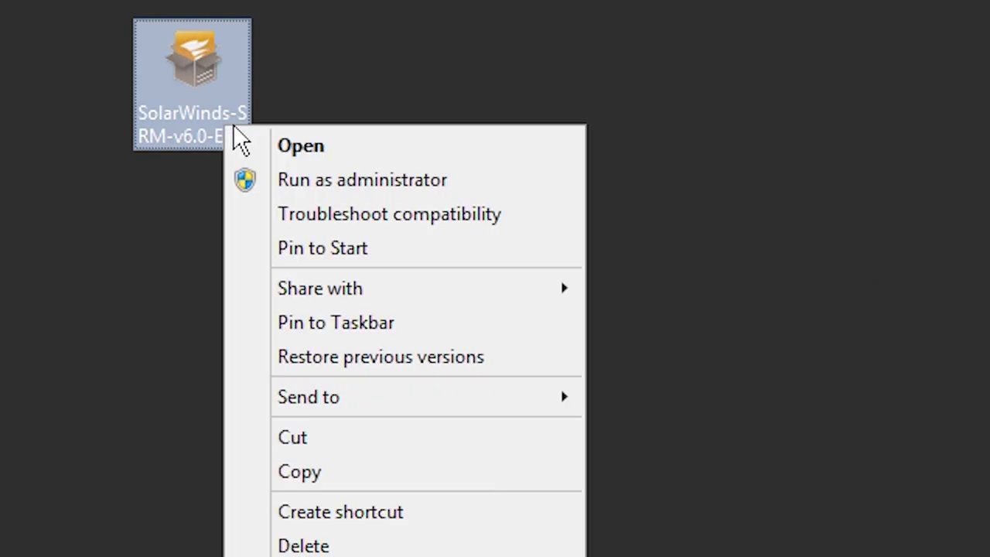
Run the SRM setup as administrator, install .NET Framework 3.5 SP1, and continue past registration.
left_click(246, 180)
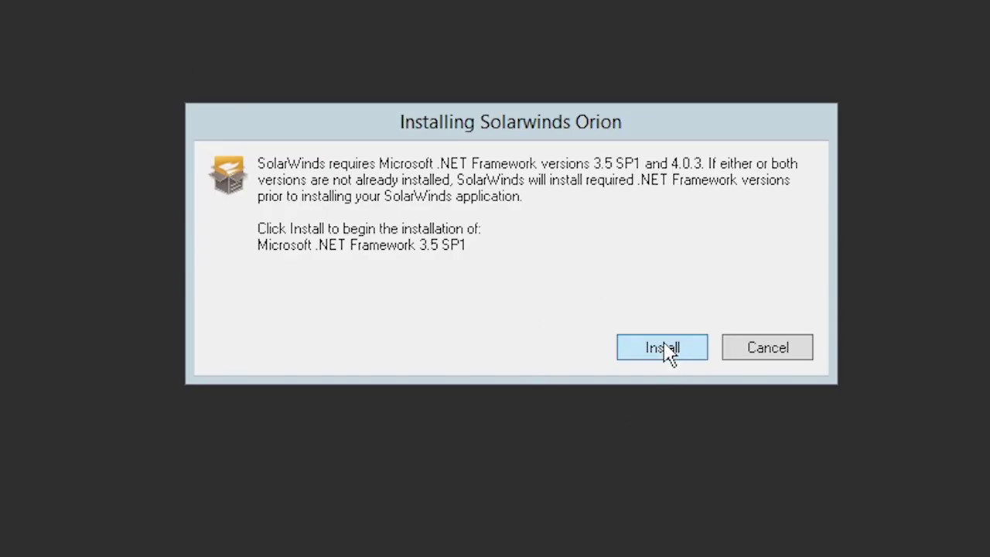
left_click(669, 352)
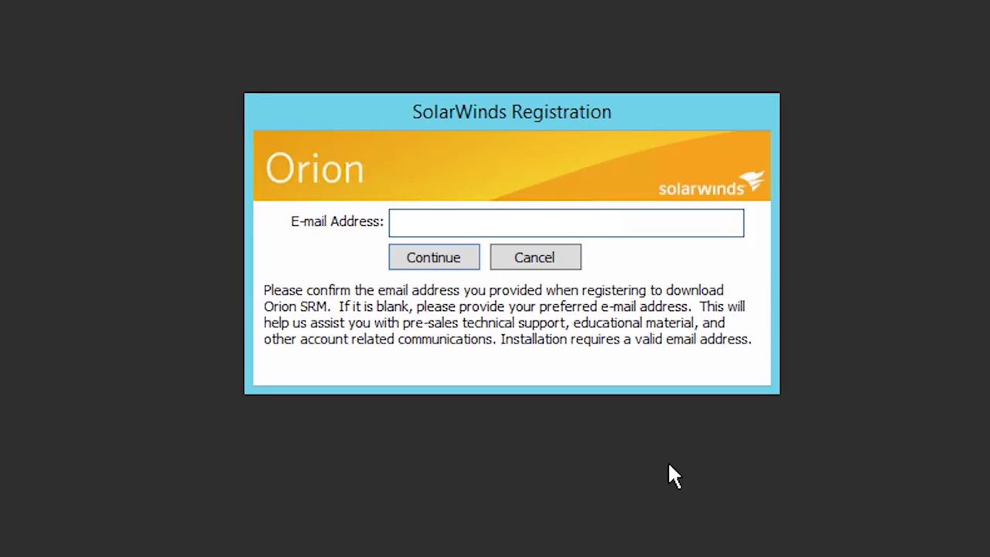
left_click(436, 263)
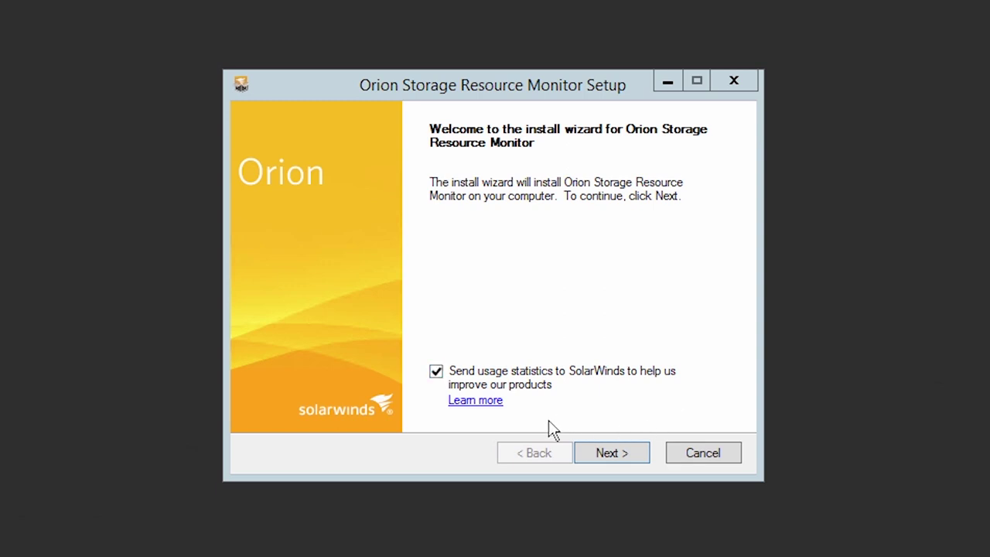
Pass the welcome page, keep English as the language, and continue without installing IIS.
left_click(610, 453)
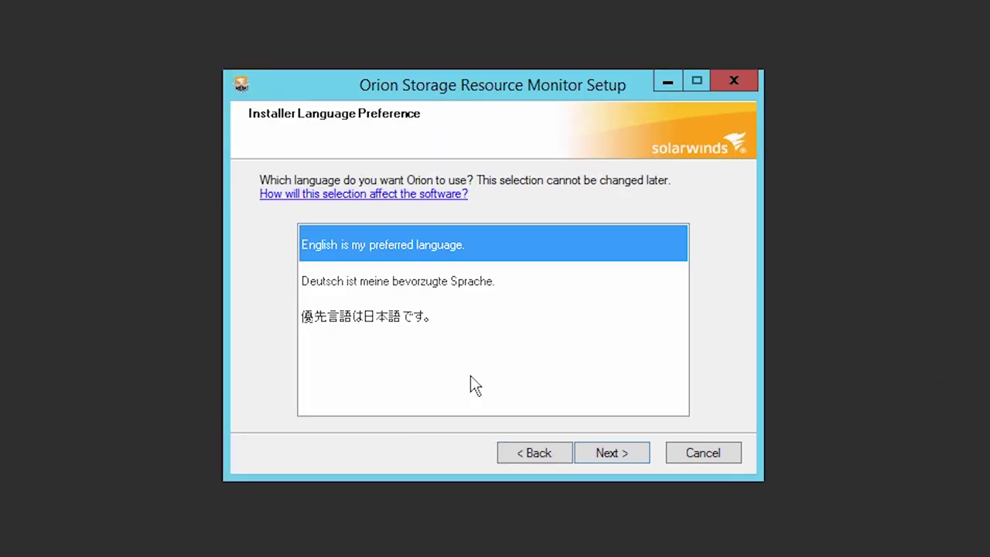
left_click(611, 457)
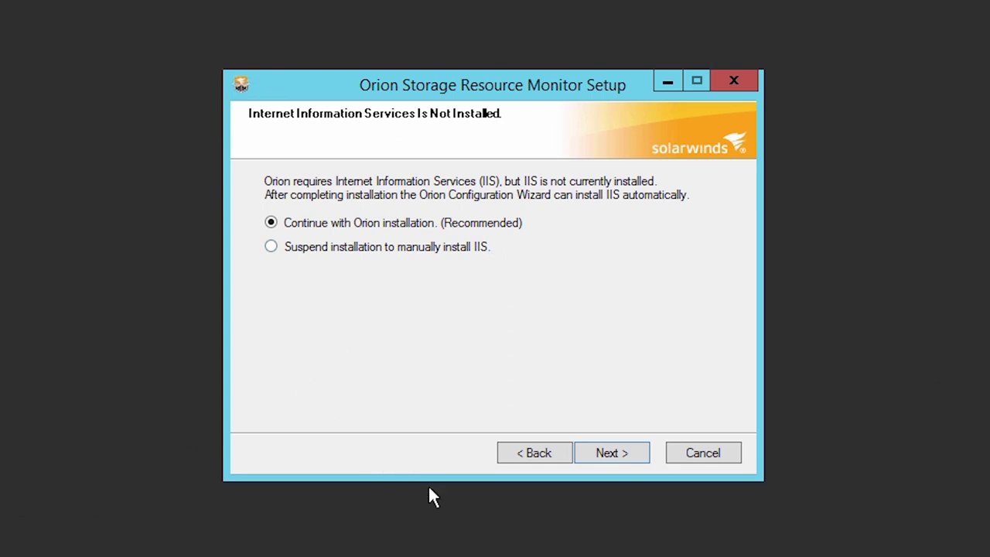
left_click(611, 454)
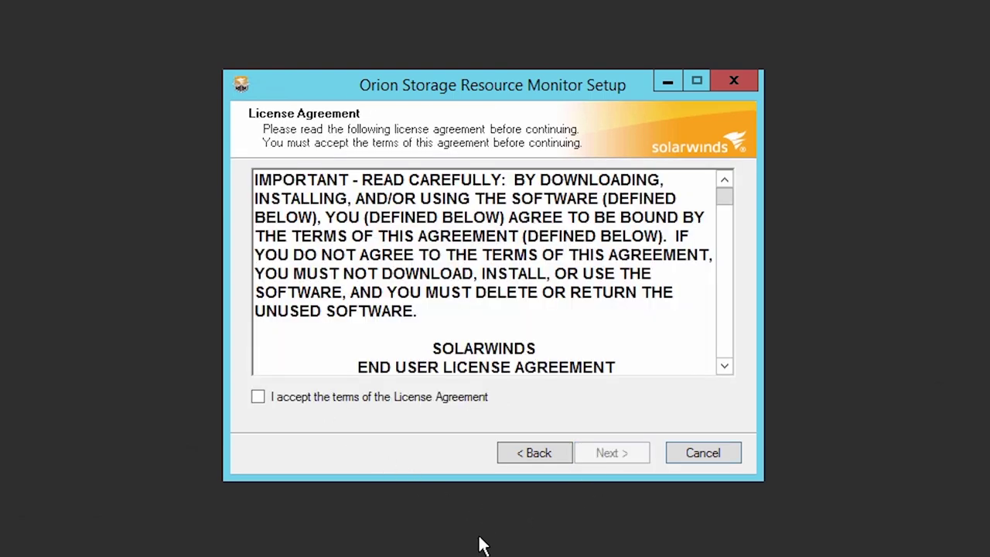
Scroll through the License Agreement, accept its terms, and continue.
left_click(723, 222)
left_click_drag(722, 222, 725, 375)
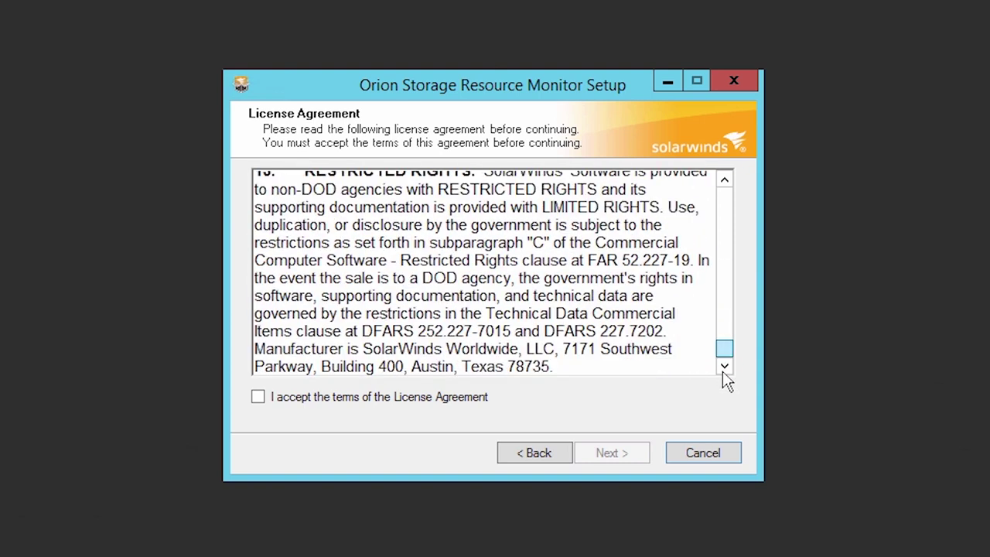
left_click(259, 396)
left_click(611, 453)
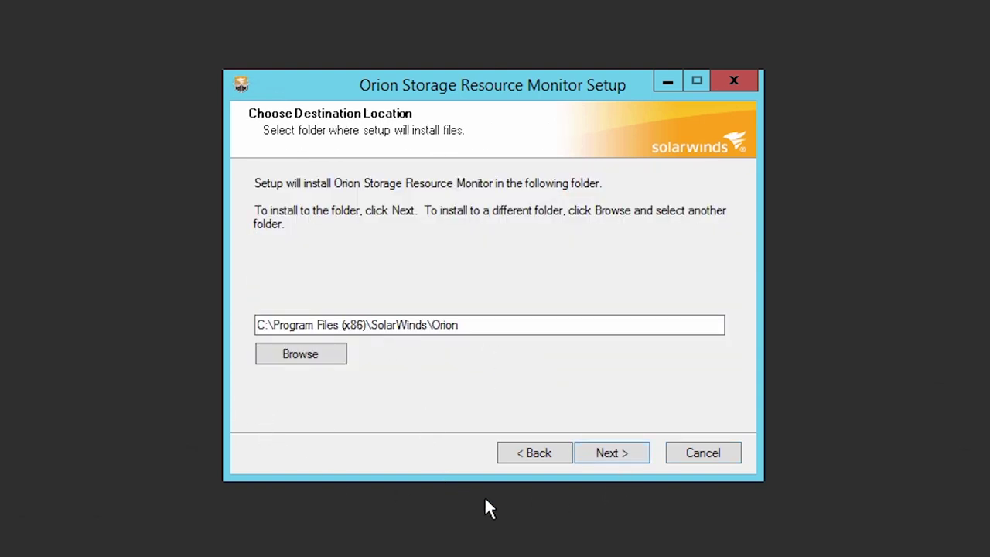
Keep the default C:\Program Files (x86)\SolarWinds\Orion folder and Express Install, and start copying files.
left_click(594, 458)
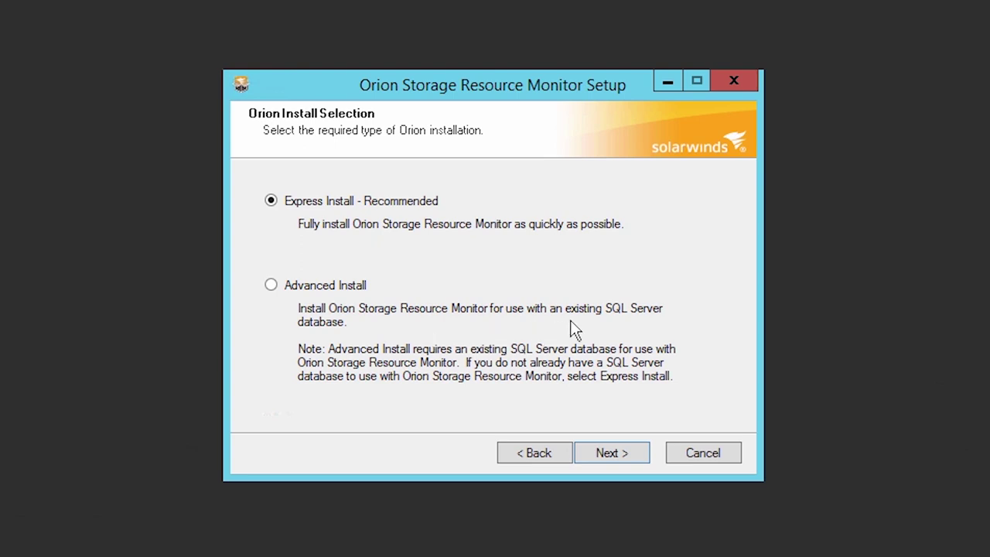
left_click(608, 453)
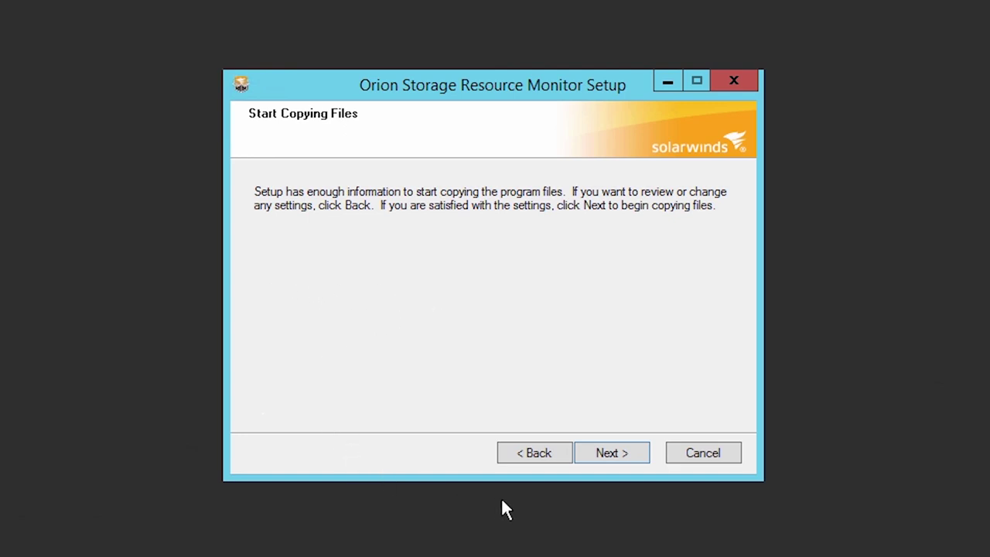
left_click(612, 452)
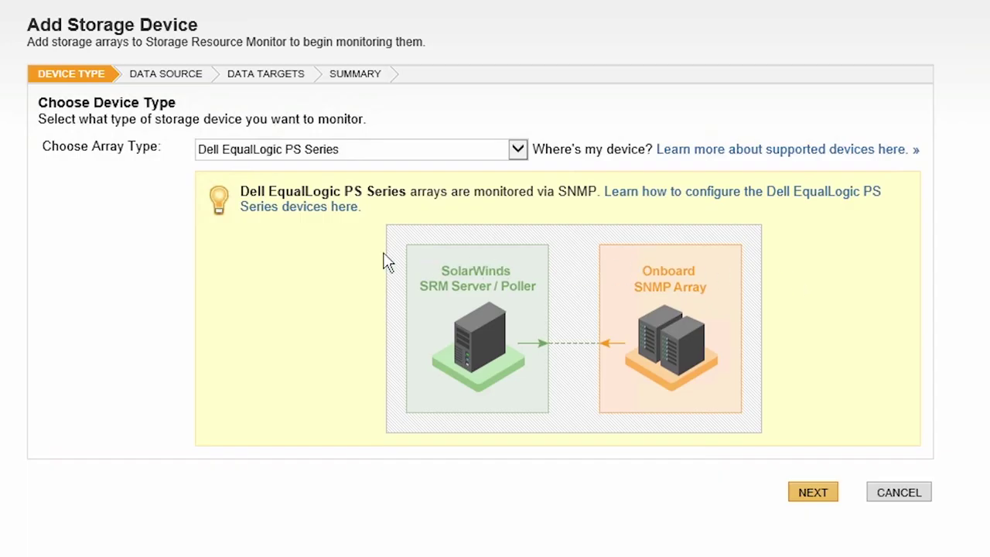
Choose EMC VNX / CLARiiON as the array type and proceed to the Data Source step.
left_click(524, 157)
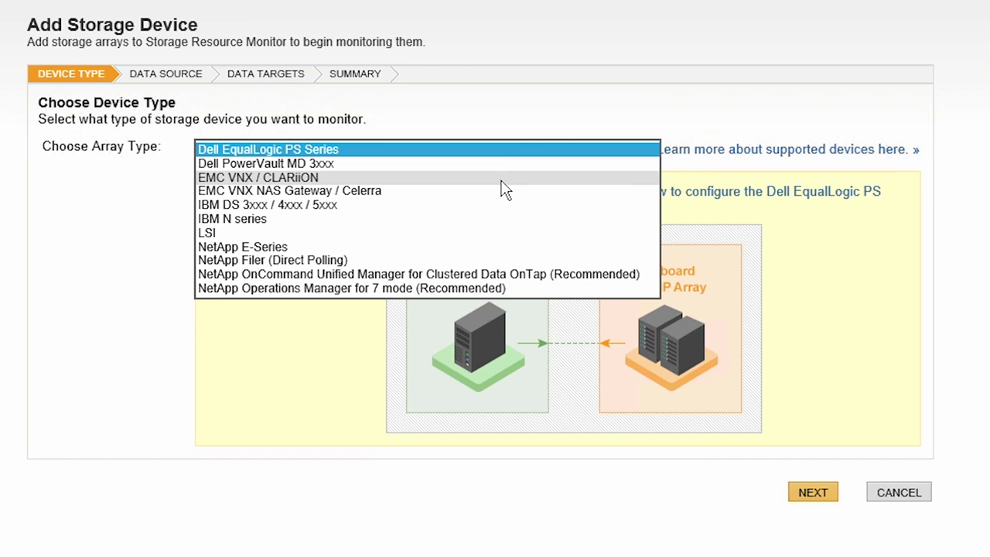
left_click(502, 183)
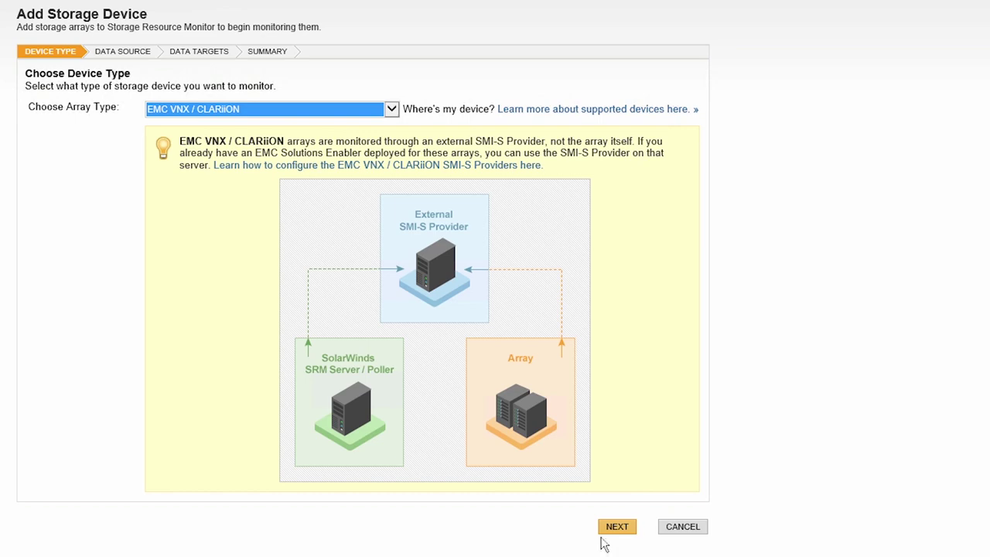
left_click(617, 526)
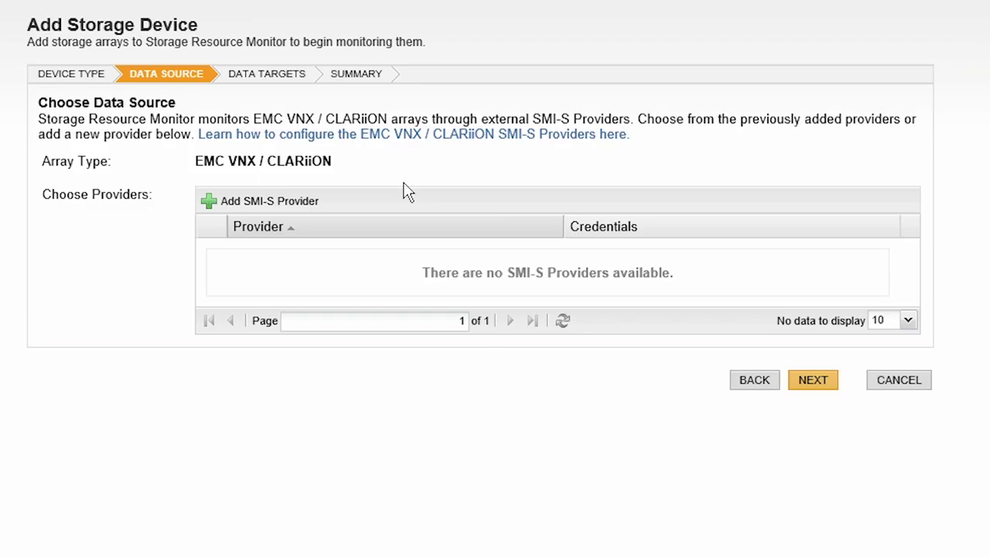
Add an SMI-S provider at 10.0.0.100 with credential 'EMC VNX', username admin, and the password.
left_click(226, 202)
type("10.0.0.100")
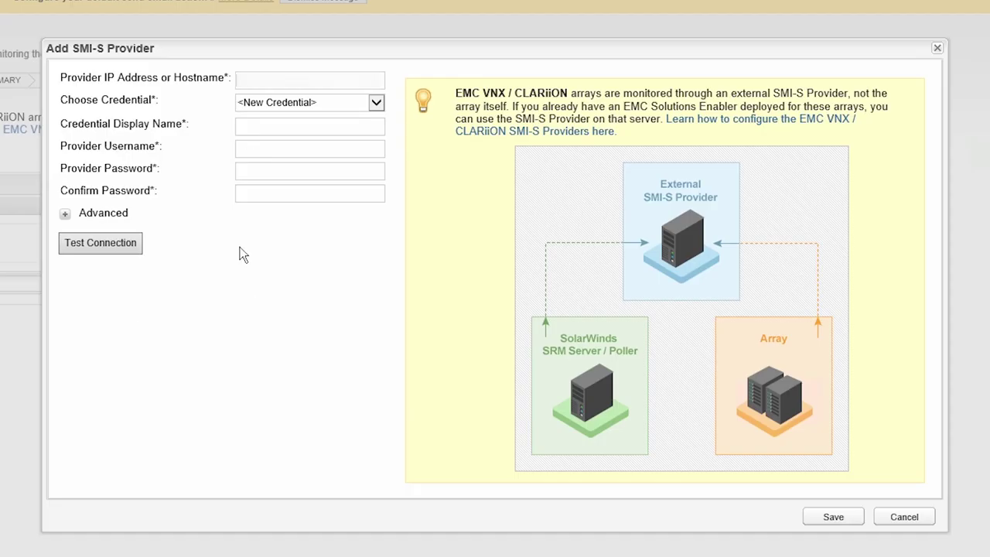
left_click(253, 127)
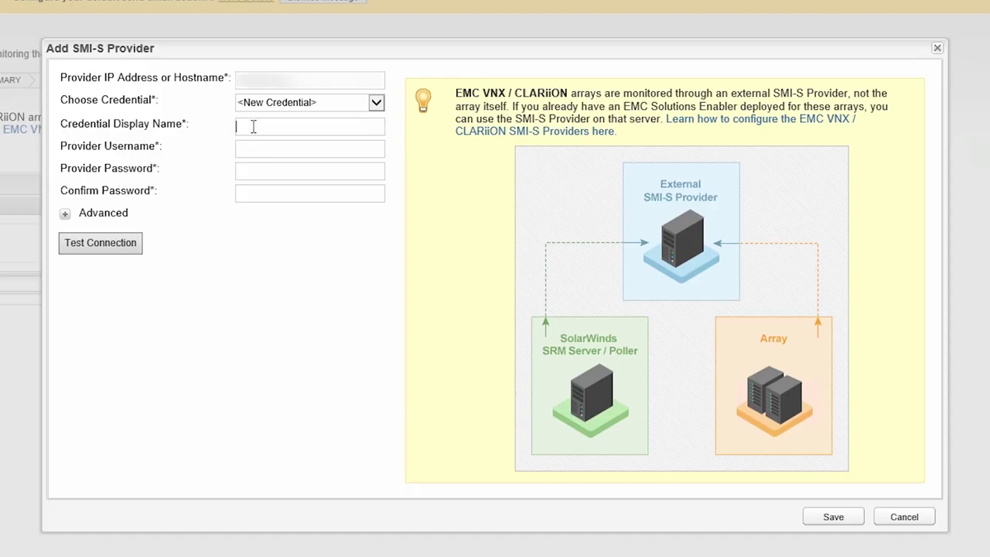
type("EMC VNX")
key("Tab")
type("admin")
key("Tab")
type("••••••••••")
key("Tab")
type("••••••••••")
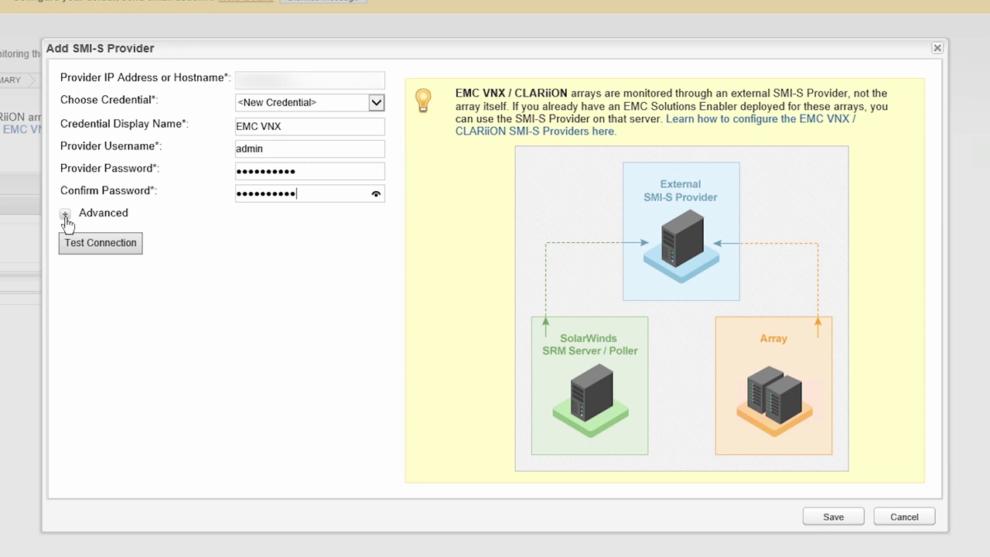
Expand the advanced settings, test the provider connection successfully, and save it.
left_click(65, 218)
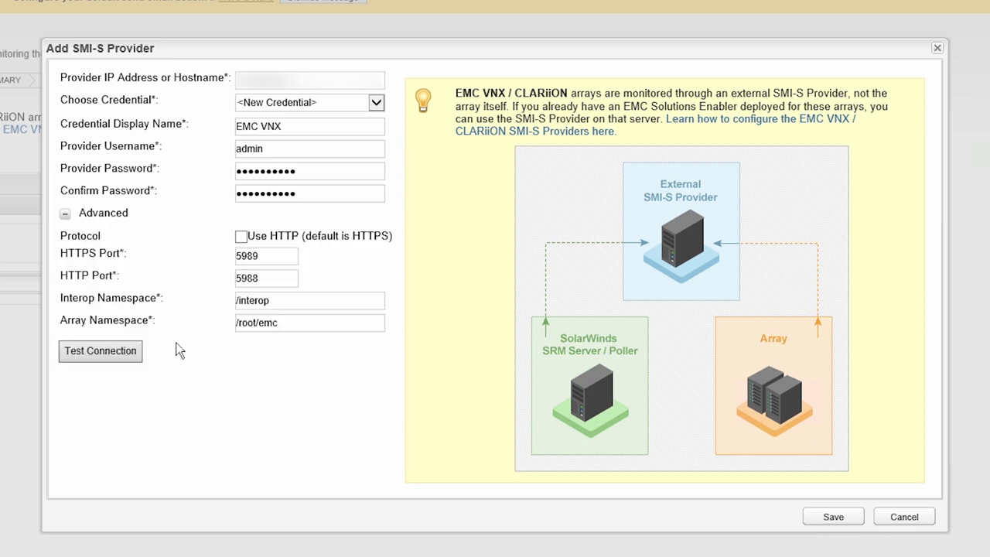
left_click(104, 360)
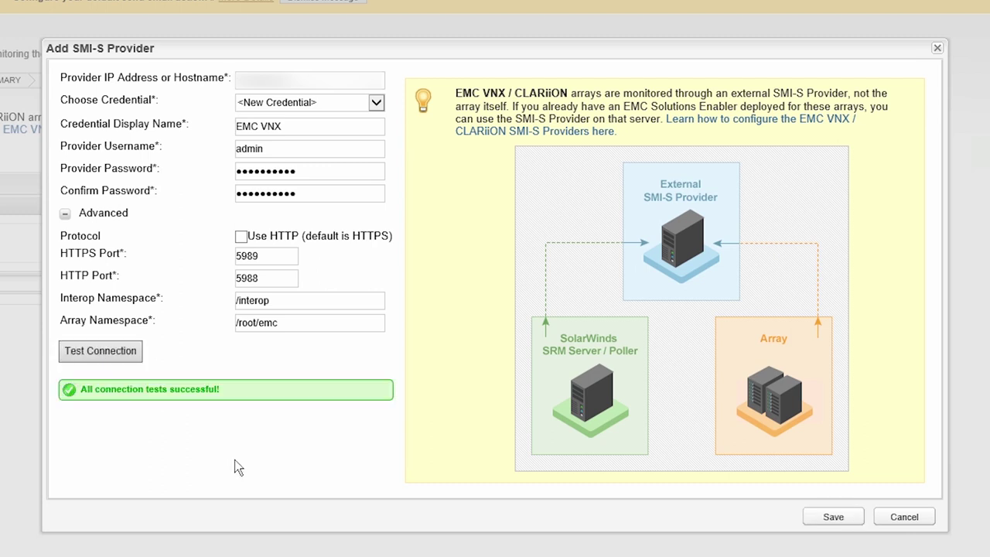
left_click(826, 520)
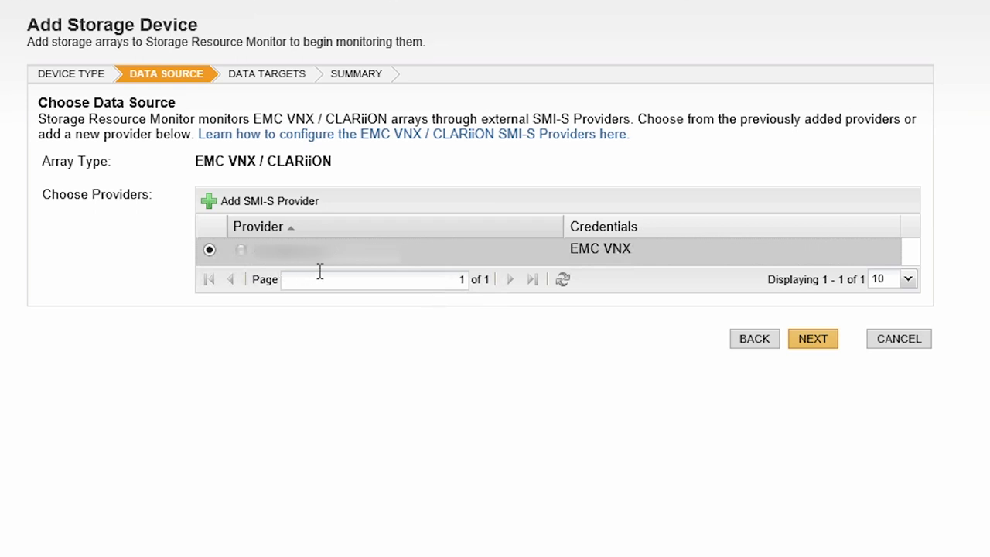
Select the lab-vnx5200 array as a data target and continue to the Summary.
left_click(810, 344)
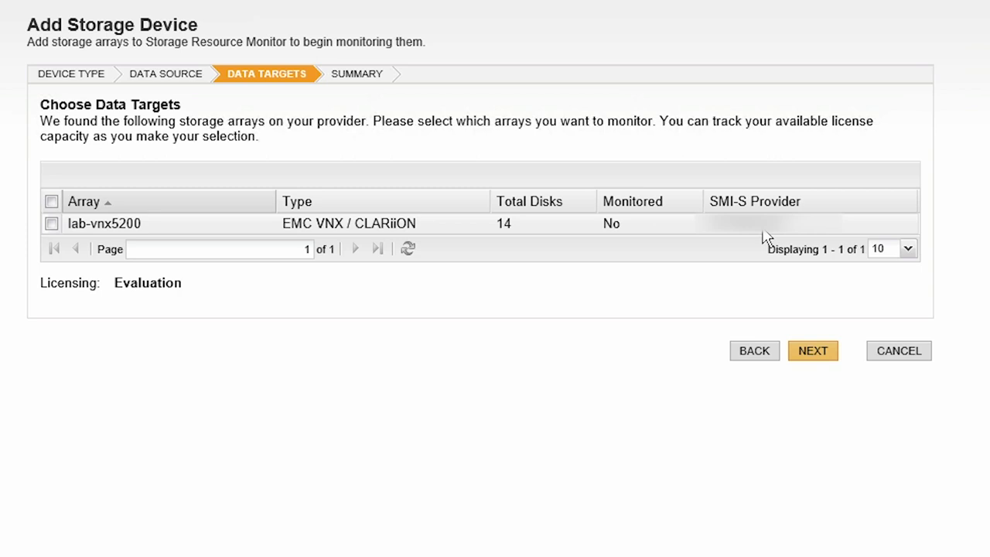
left_click(52, 224)
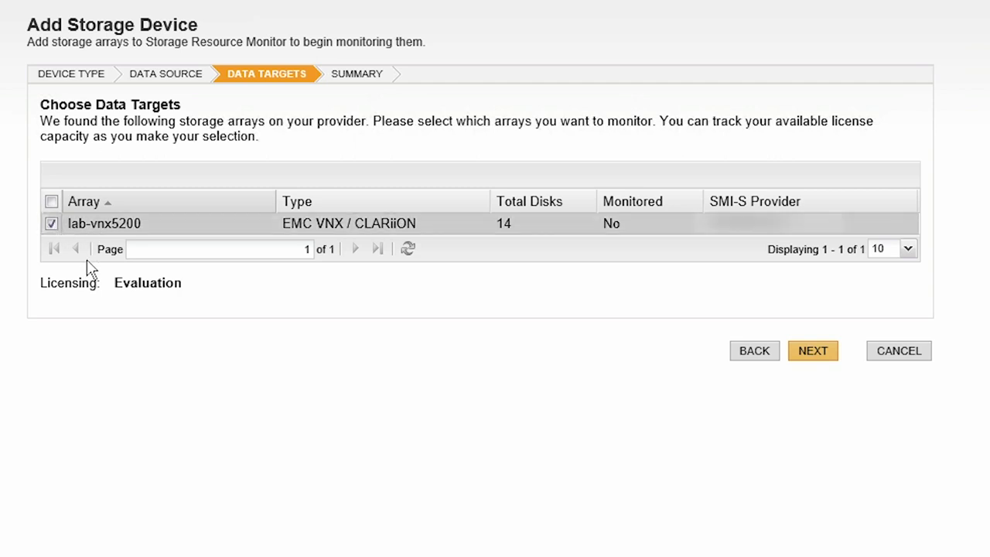
left_click(813, 352)
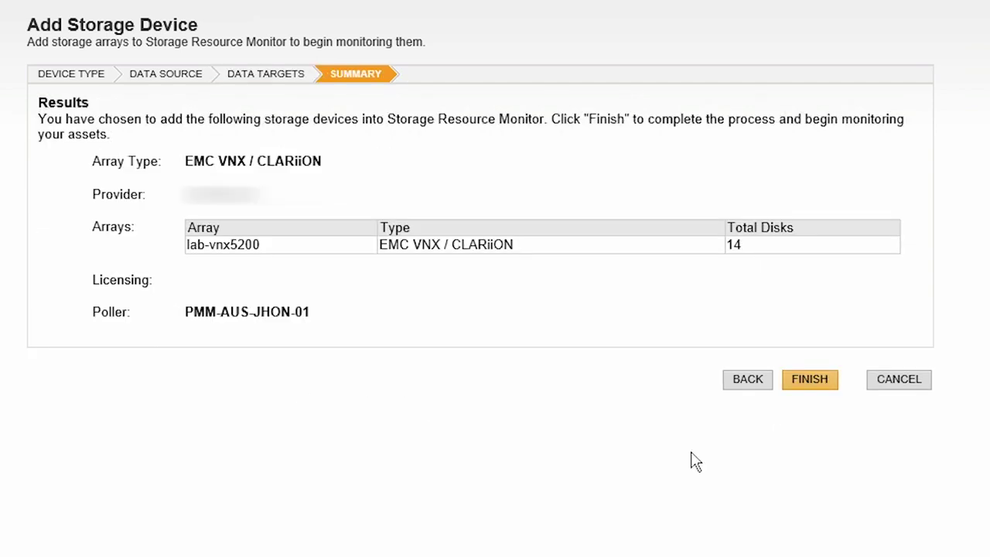
Finish the wizard so lab-vnx5200 appears under EMC on Storage Home.
left_click(812, 380)
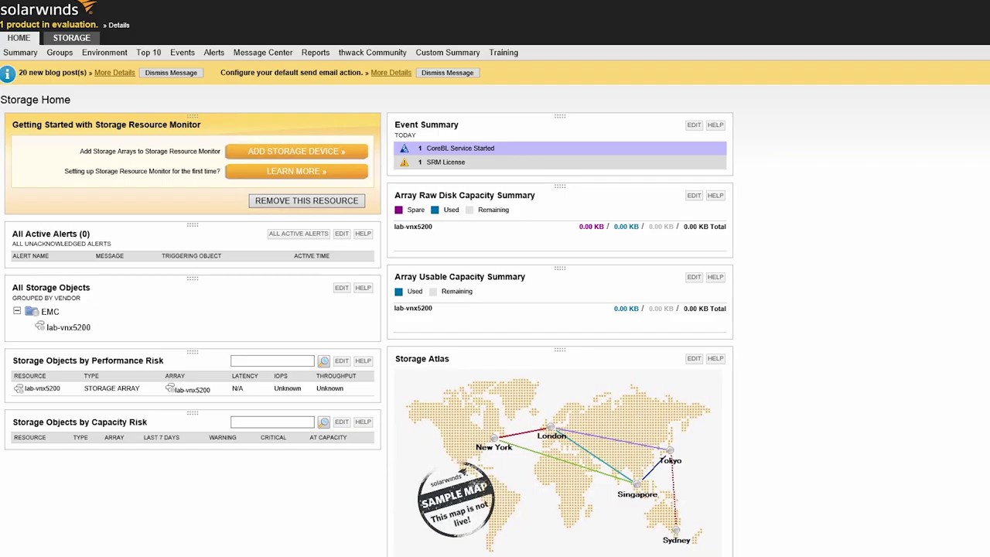